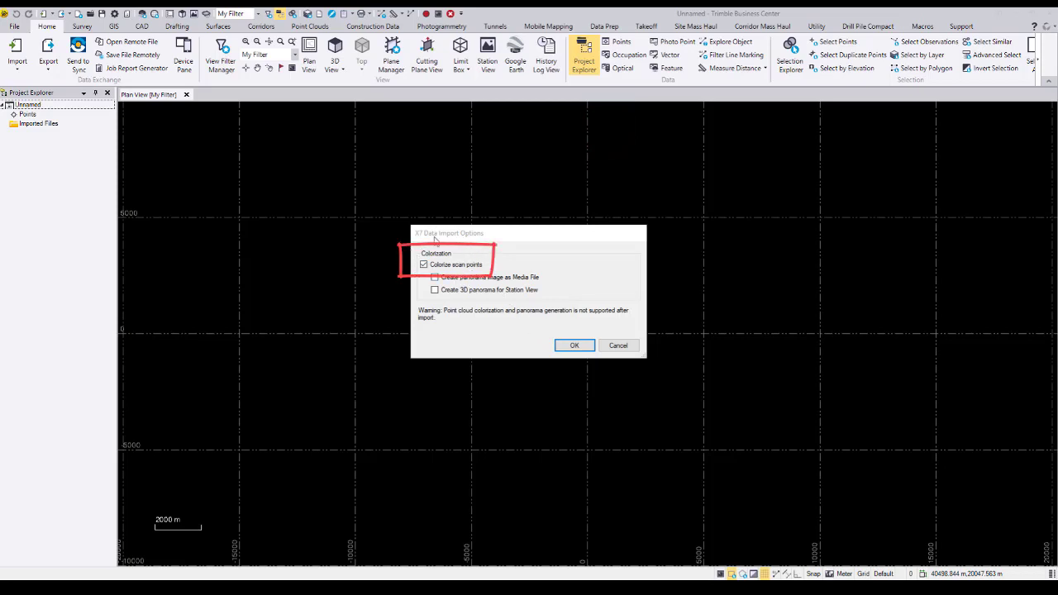
Import the X7 scans with colorized scan points and set GlobalFeatures.fxl as the project's feature definition file.
click(571, 346)
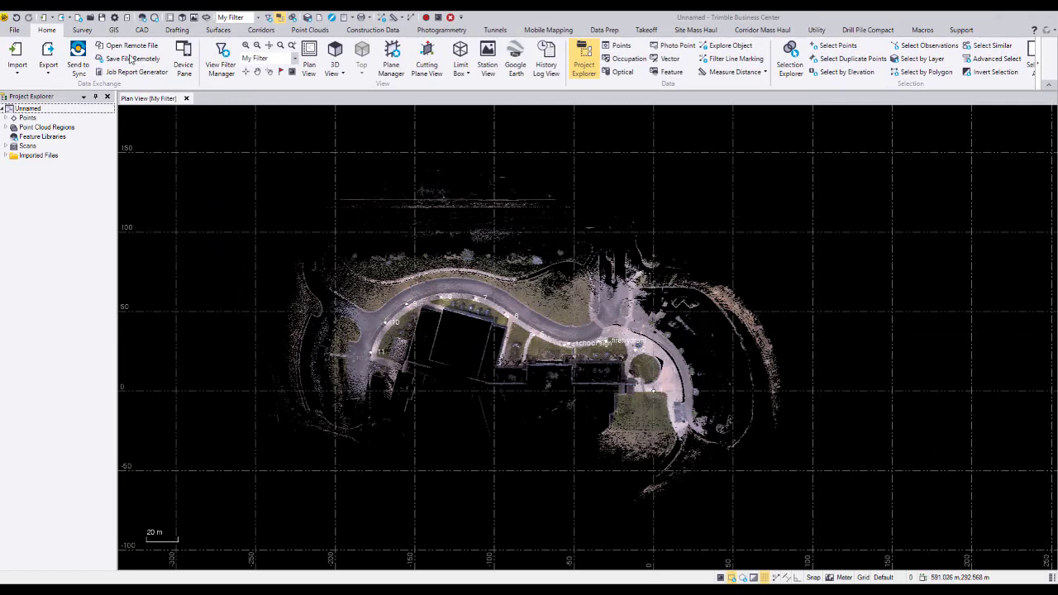
click(114, 17)
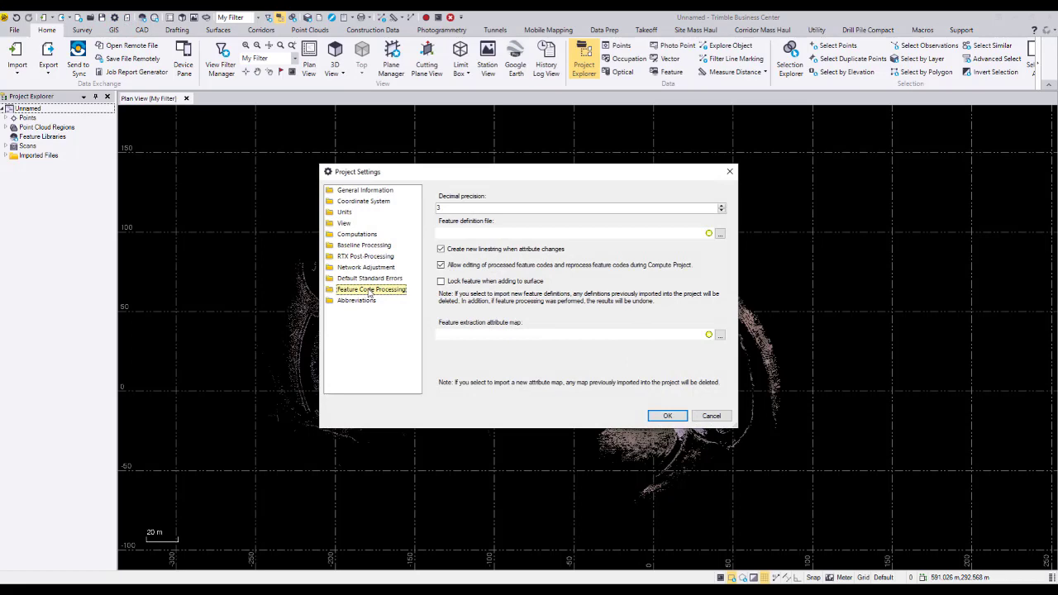
click(720, 234)
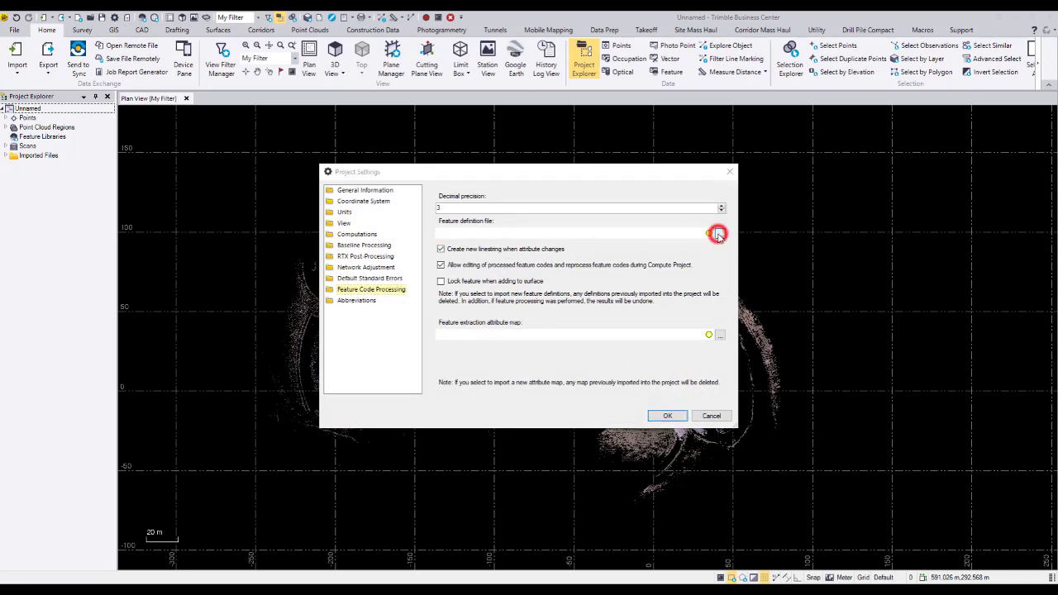
click(610, 257)
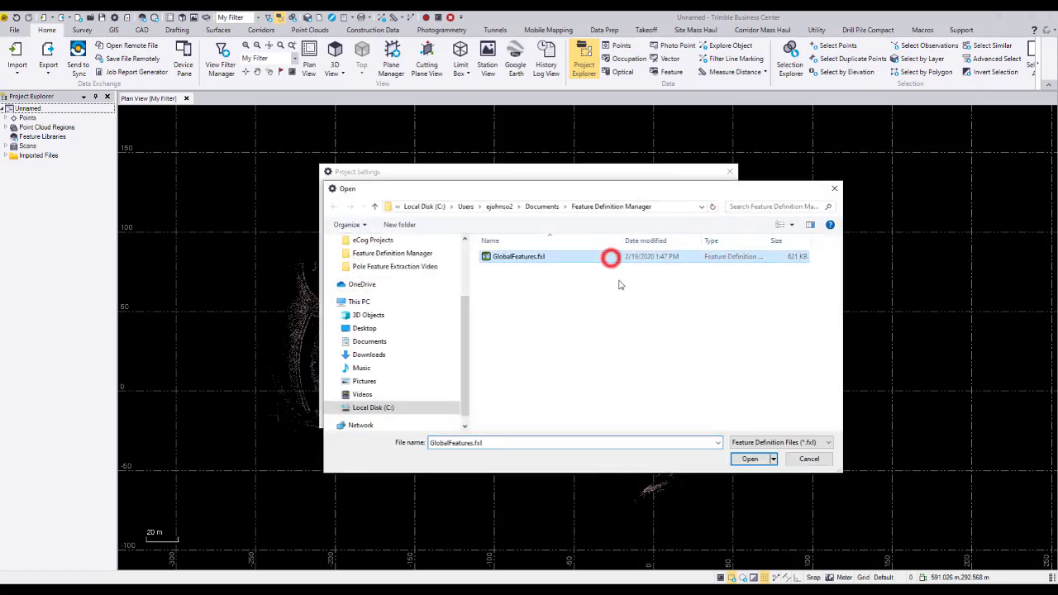
click(748, 459)
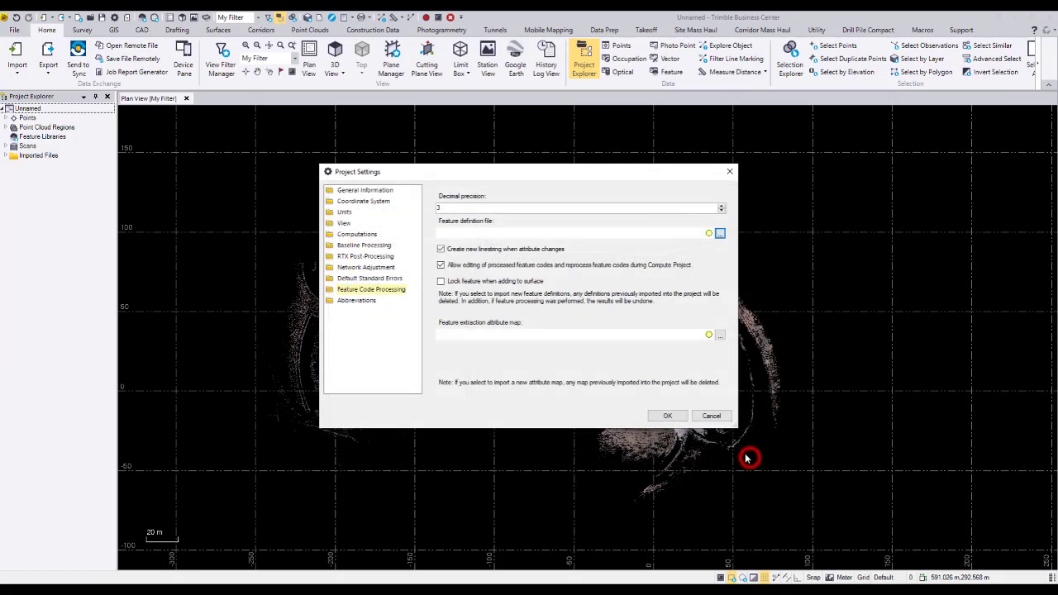
click(668, 416)
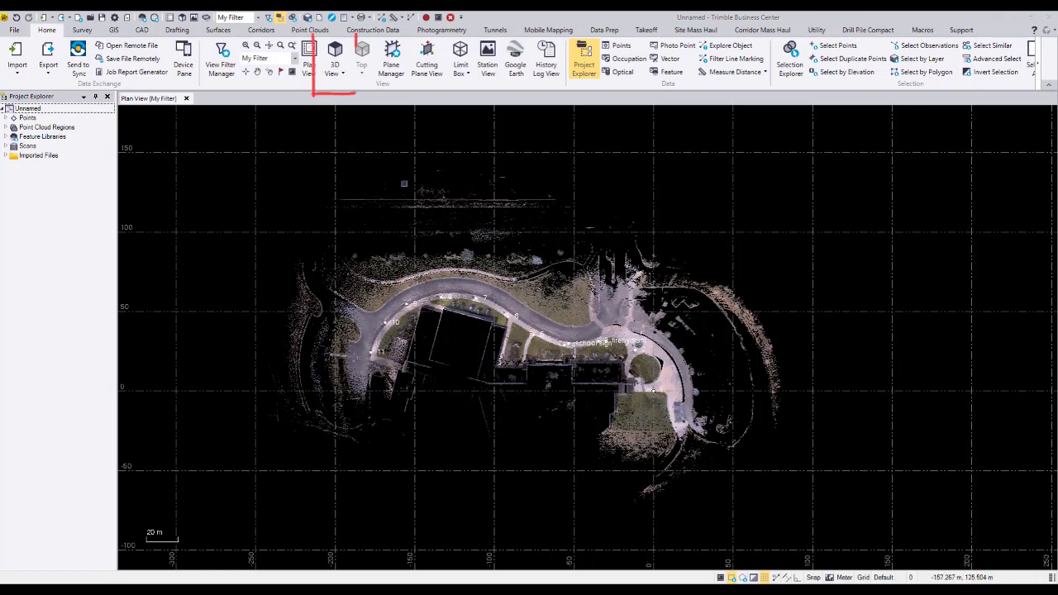
In a new 3D view, extract the whole point cloud into Buildings, Ground, High vegetation, Poles and signs, and Power lines regions.
click(335, 56)
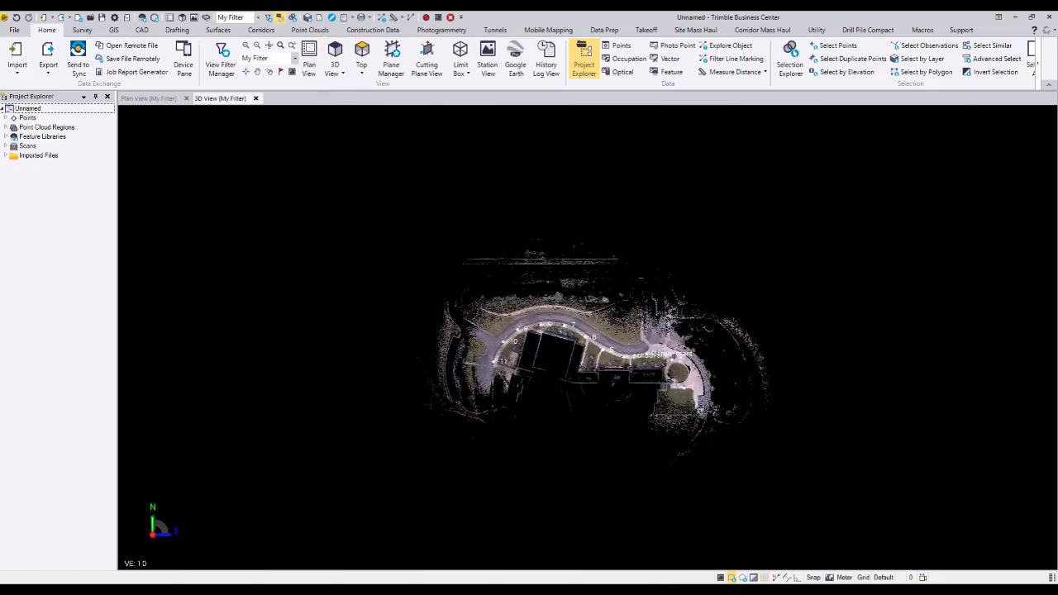
click(304, 30)
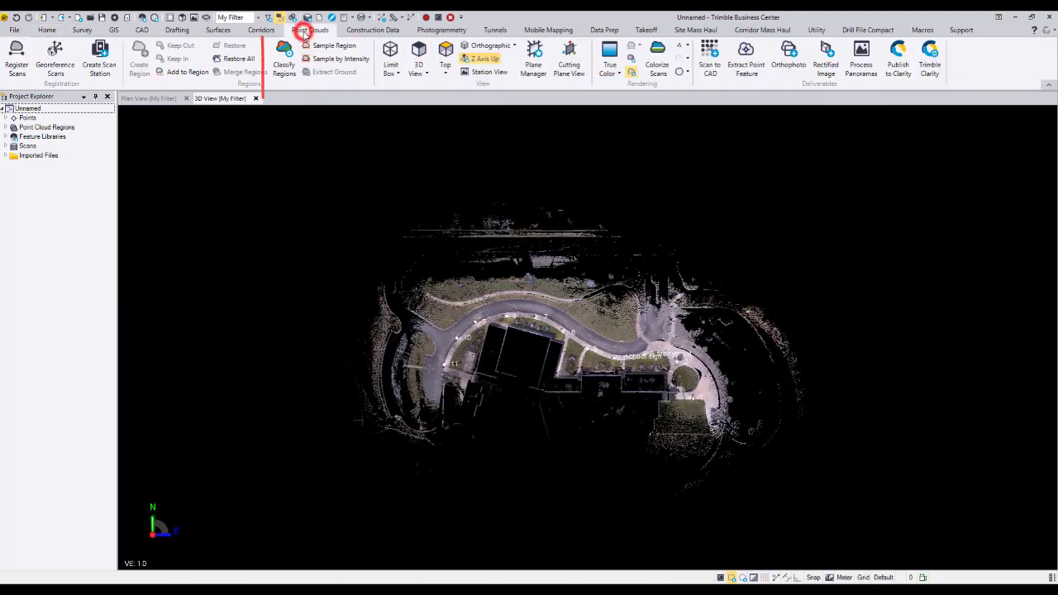
click(285, 63)
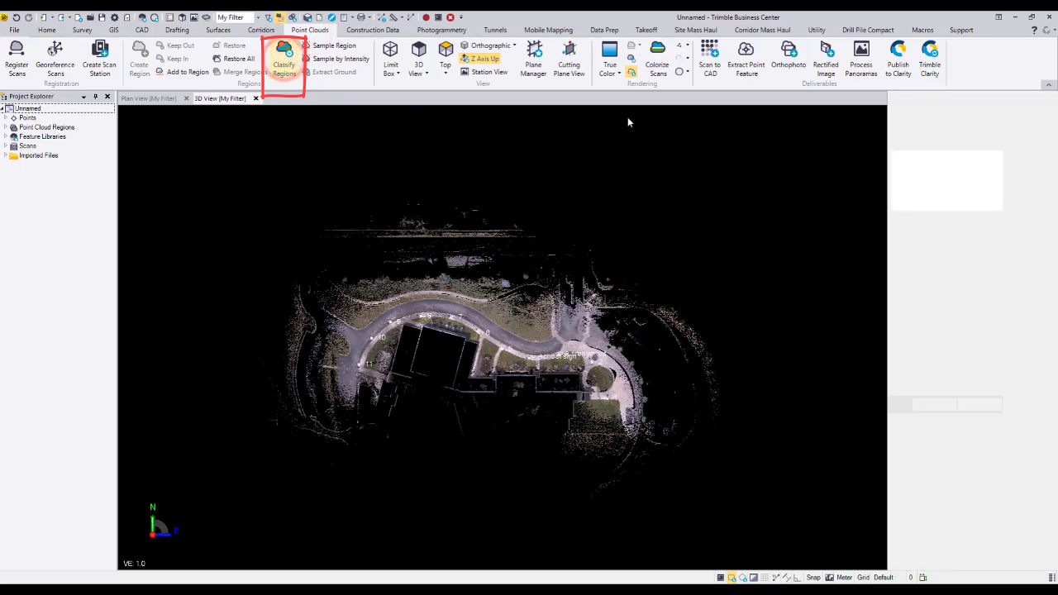
click(932, 144)
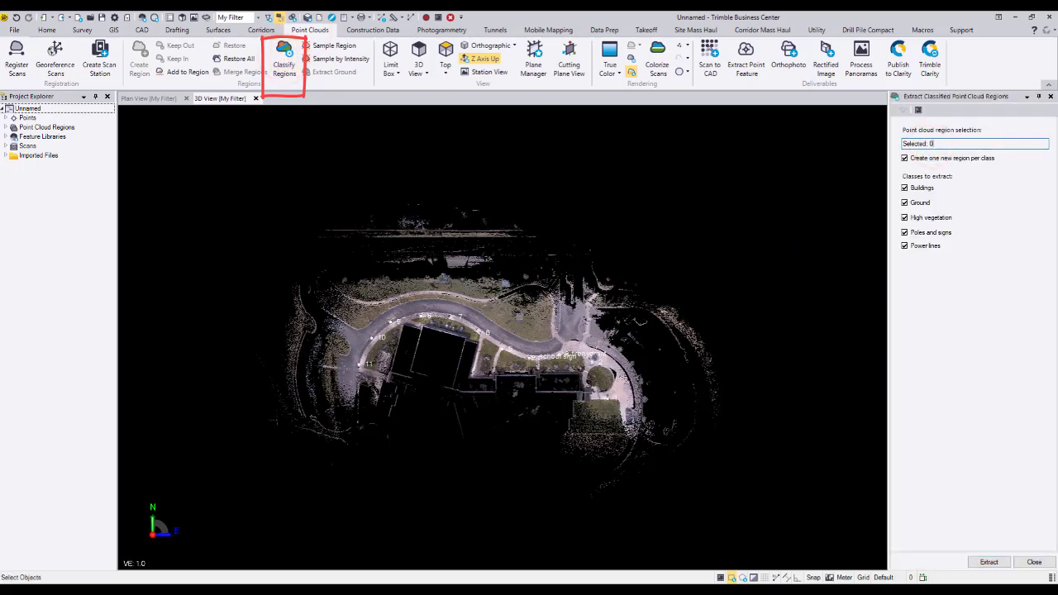
click(518, 316)
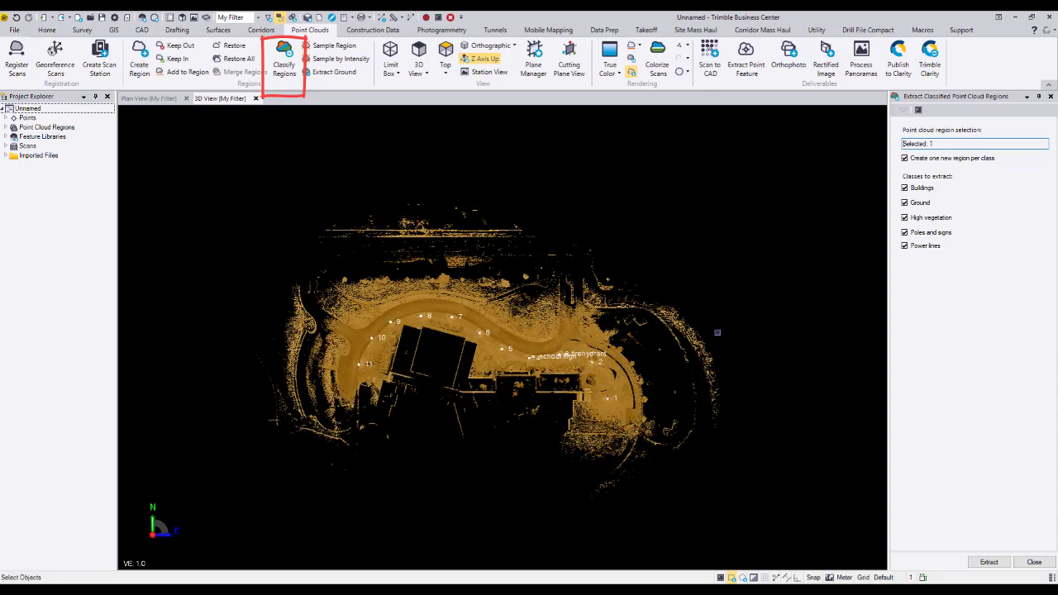
click(987, 562)
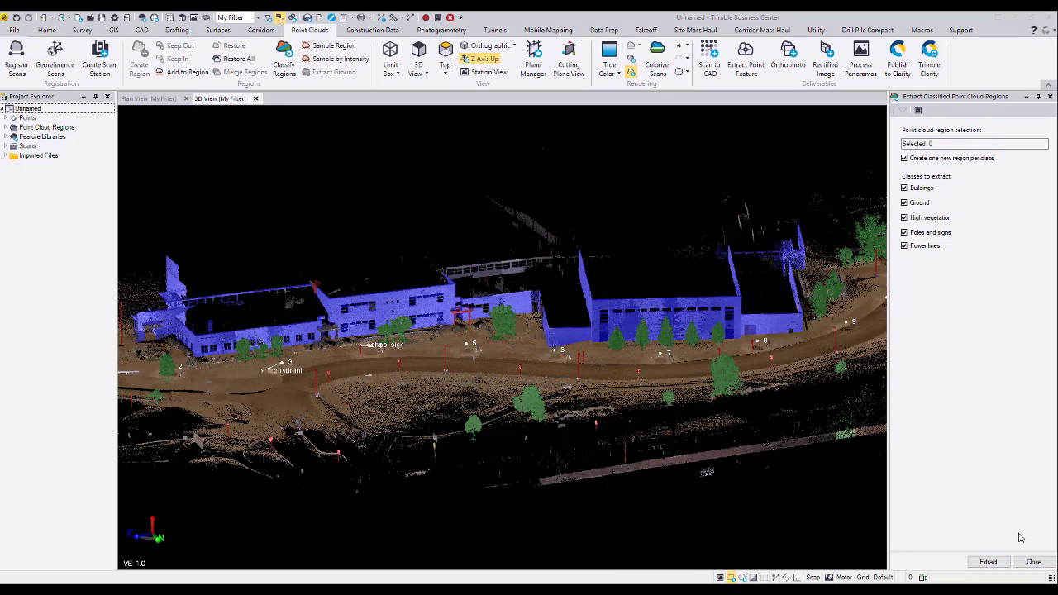
click(1025, 563)
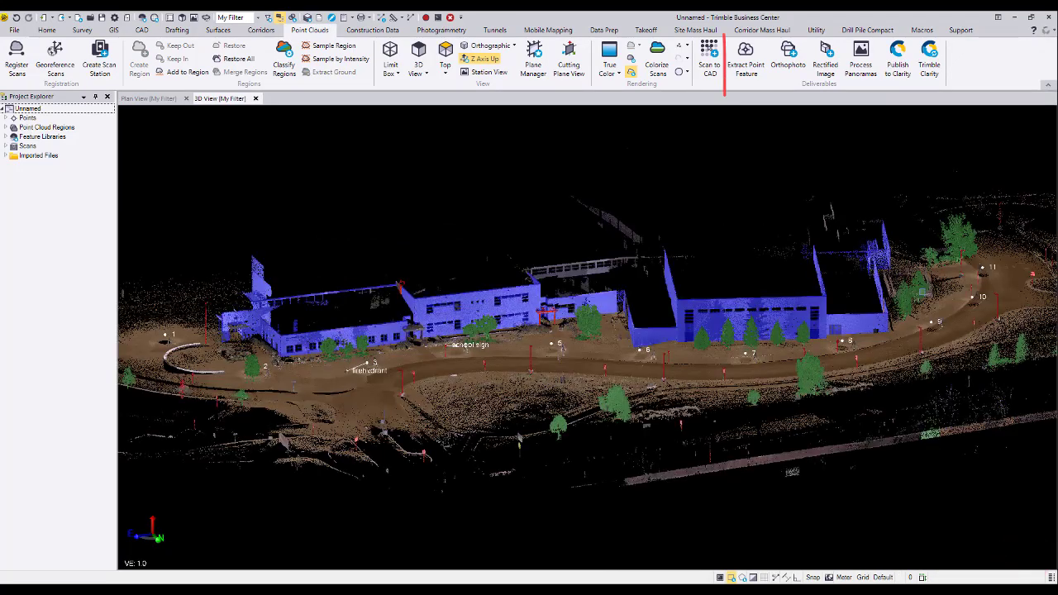
Set up Extract Point Feature for automatic Pole extraction, accepting a minimum pole height of 1.000.
click(746, 66)
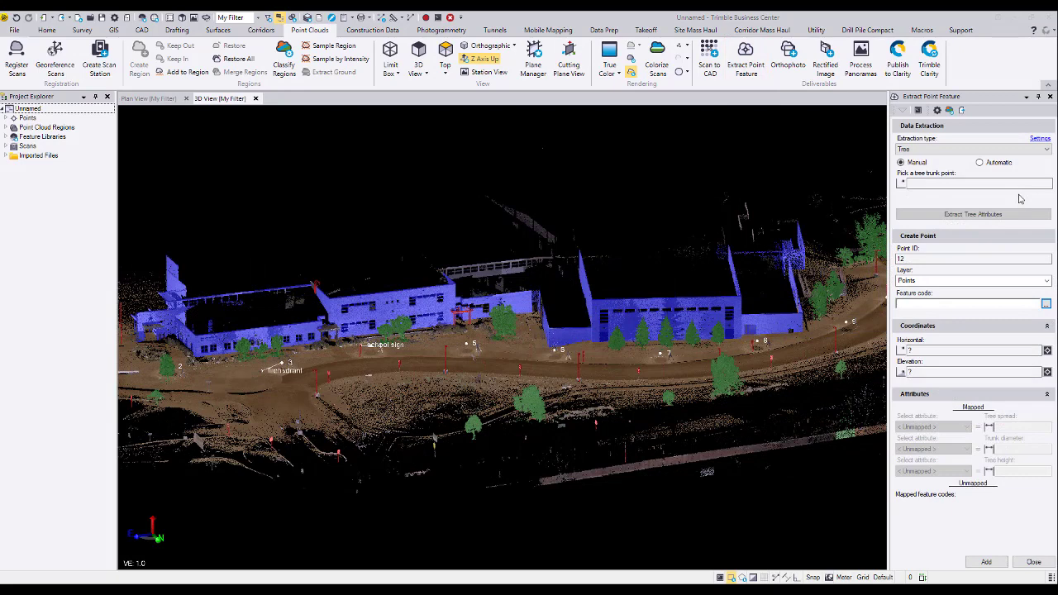
click(1046, 150)
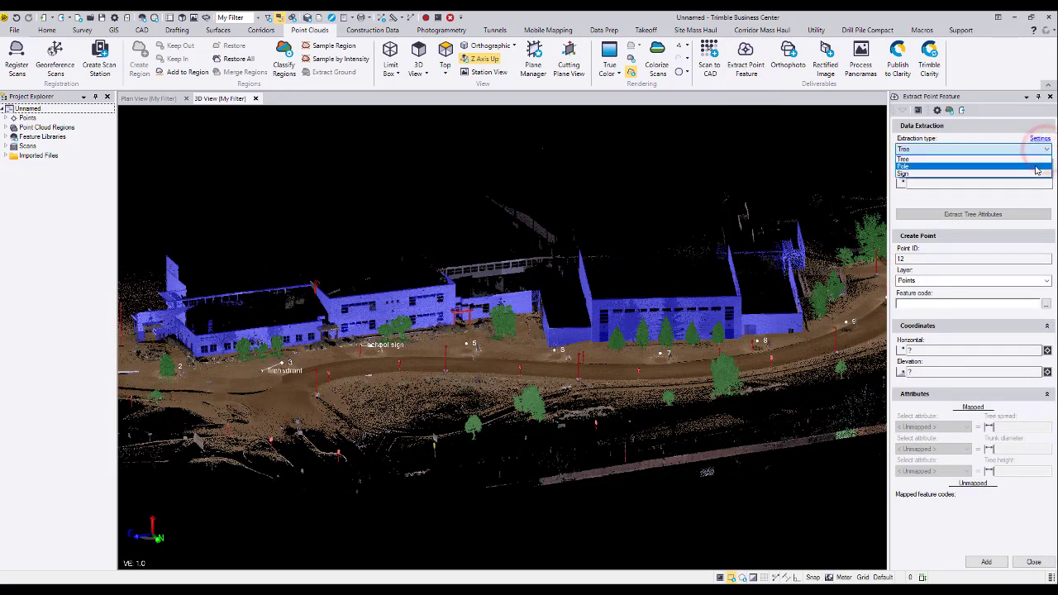
click(1036, 167)
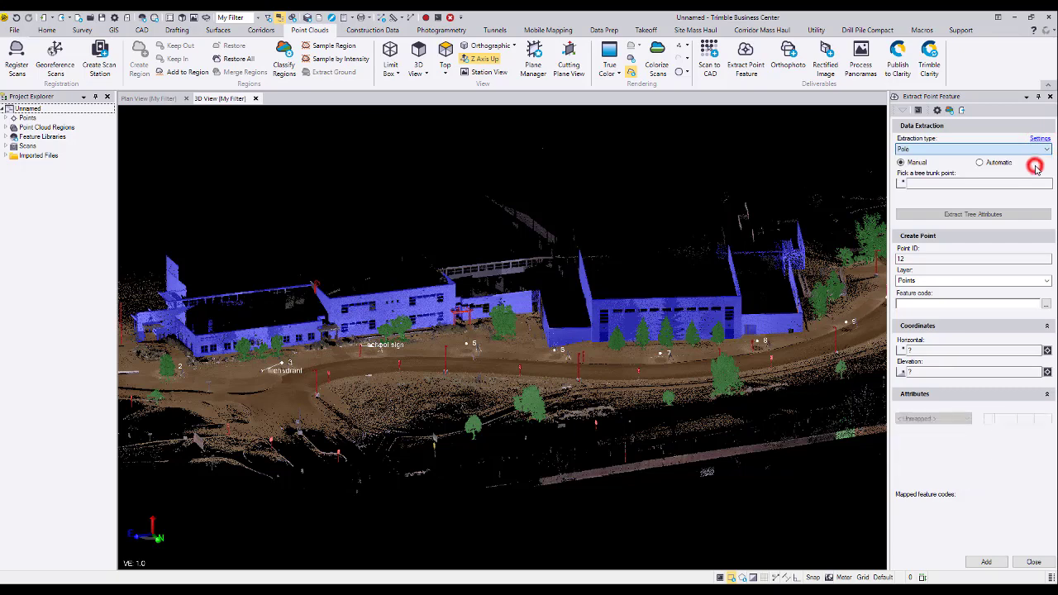
click(980, 163)
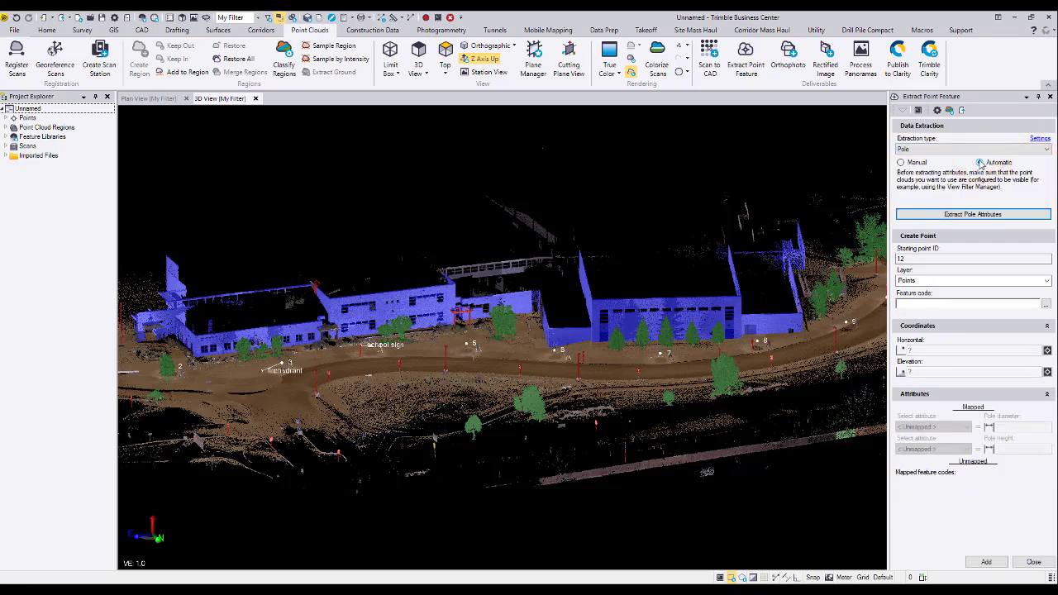
click(1039, 138)
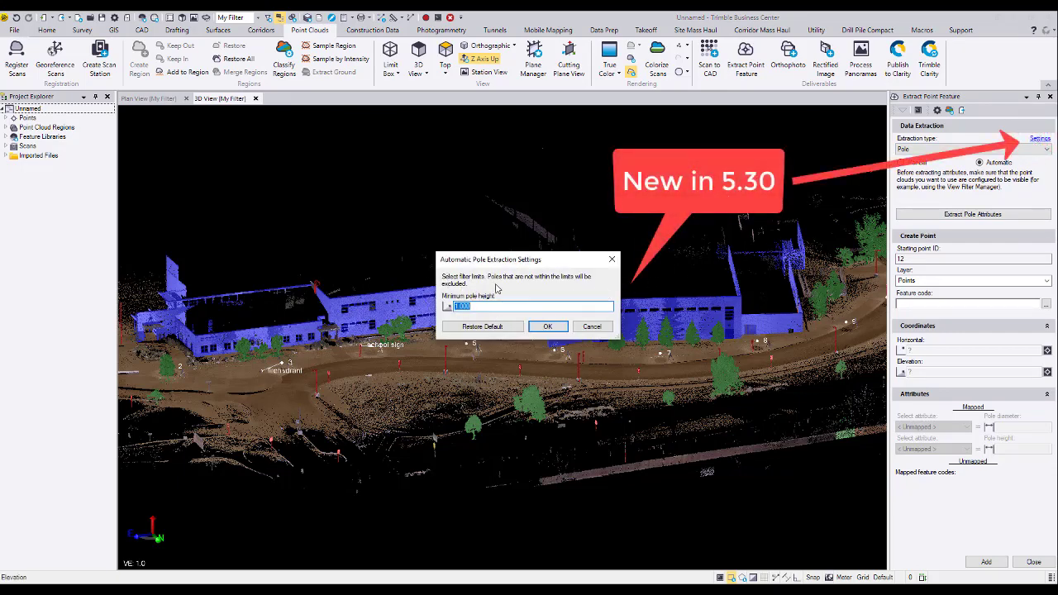
click(548, 327)
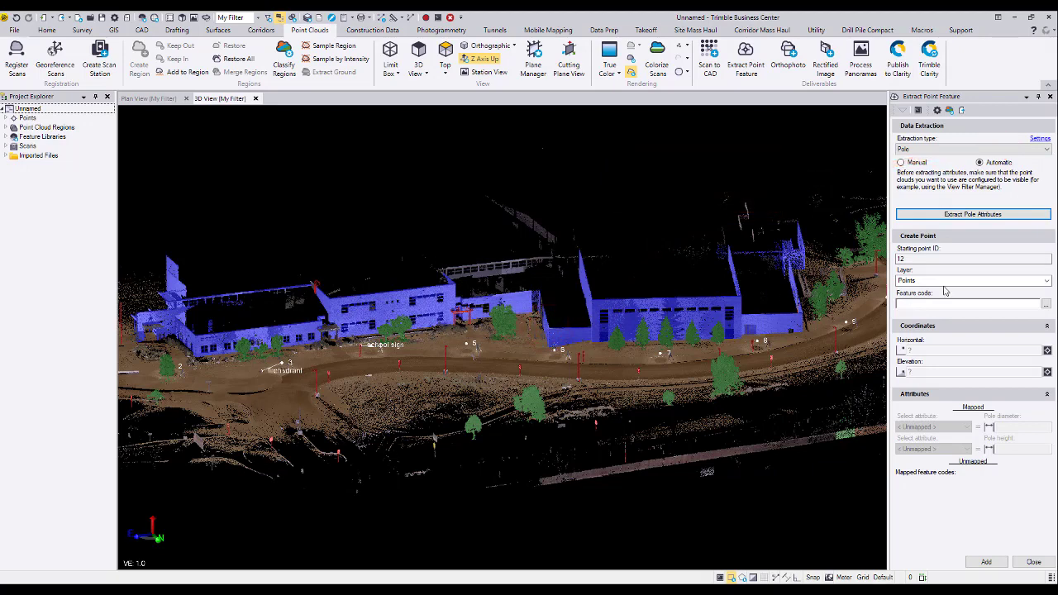
Assign the SP (SignPost) feature code to the pole points and run the pole attribute extraction.
click(1047, 305)
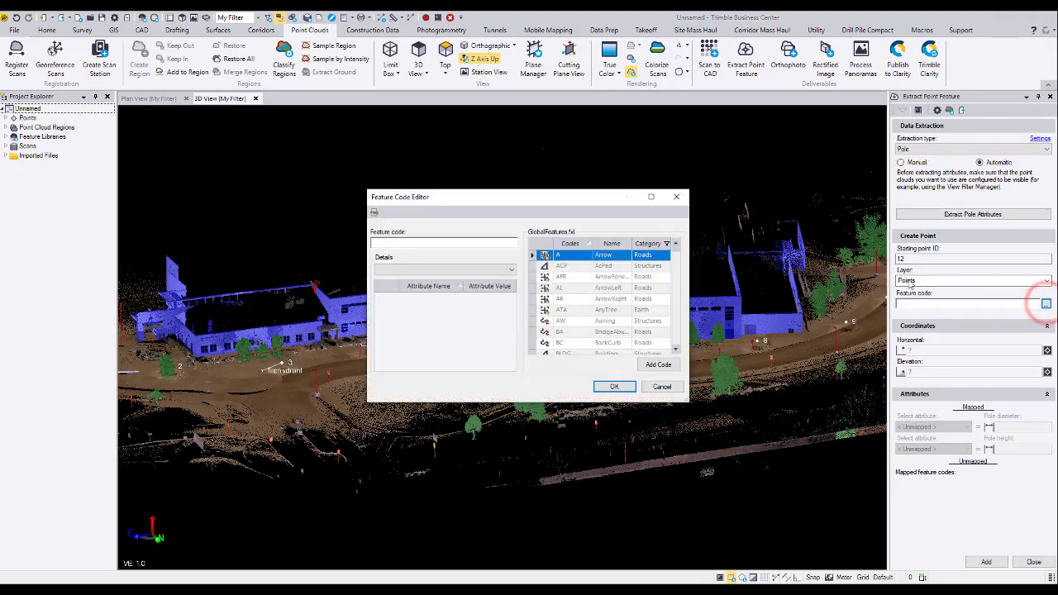
drag(677, 248, 666, 323)
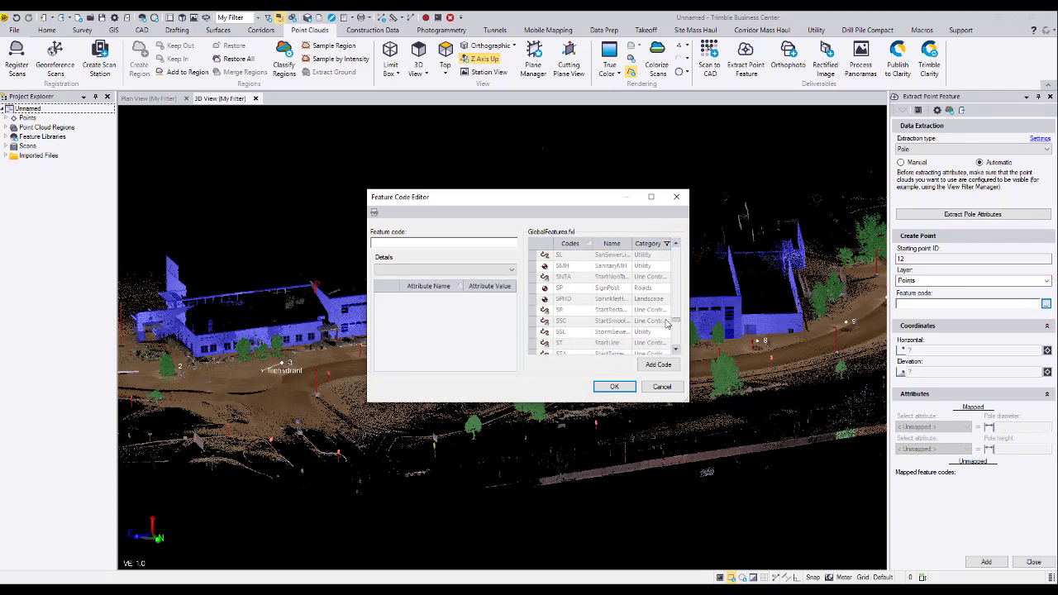
click(587, 288)
click(613, 386)
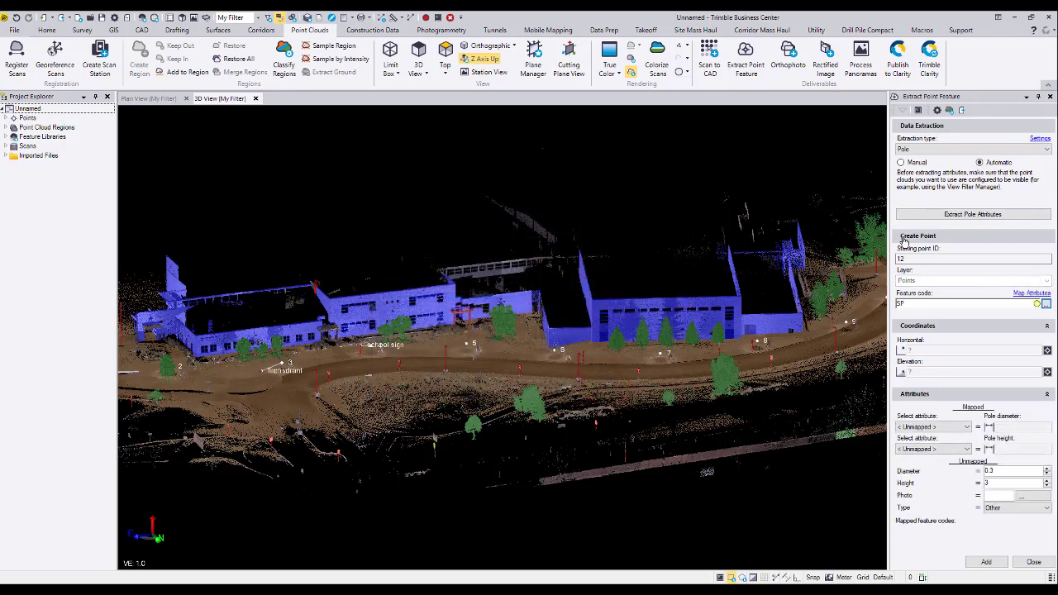
click(947, 216)
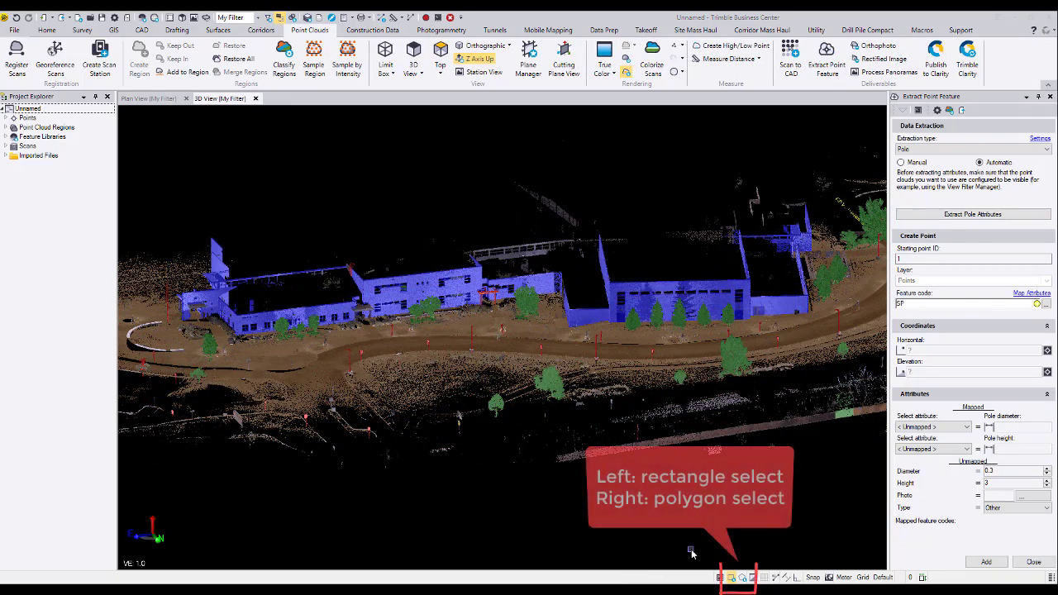
Select the central road section in front of the buildings with a rectangle and keep only the points inside it.
click(743, 578)
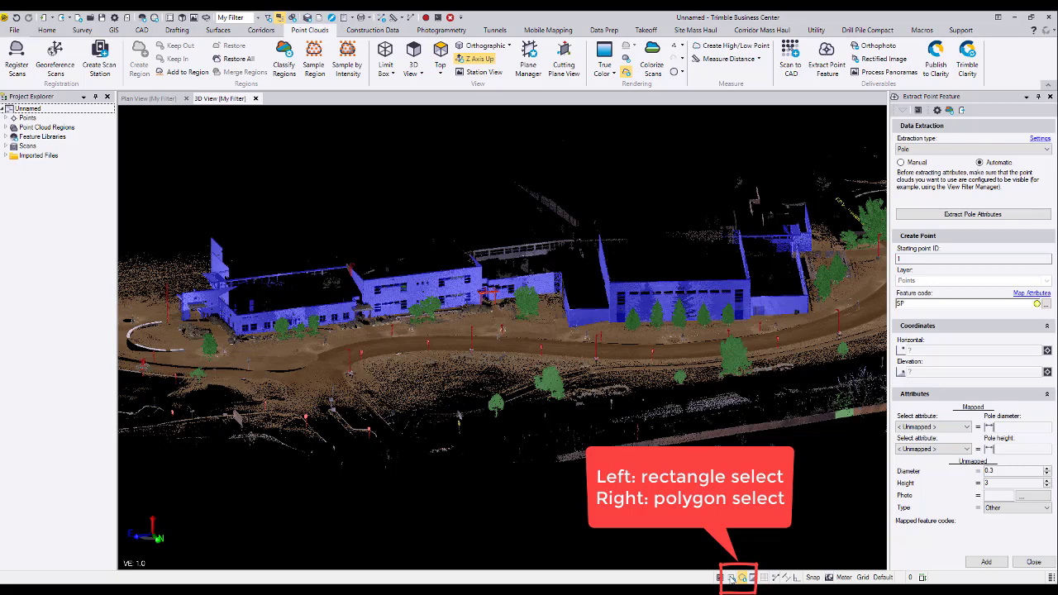
click(731, 577)
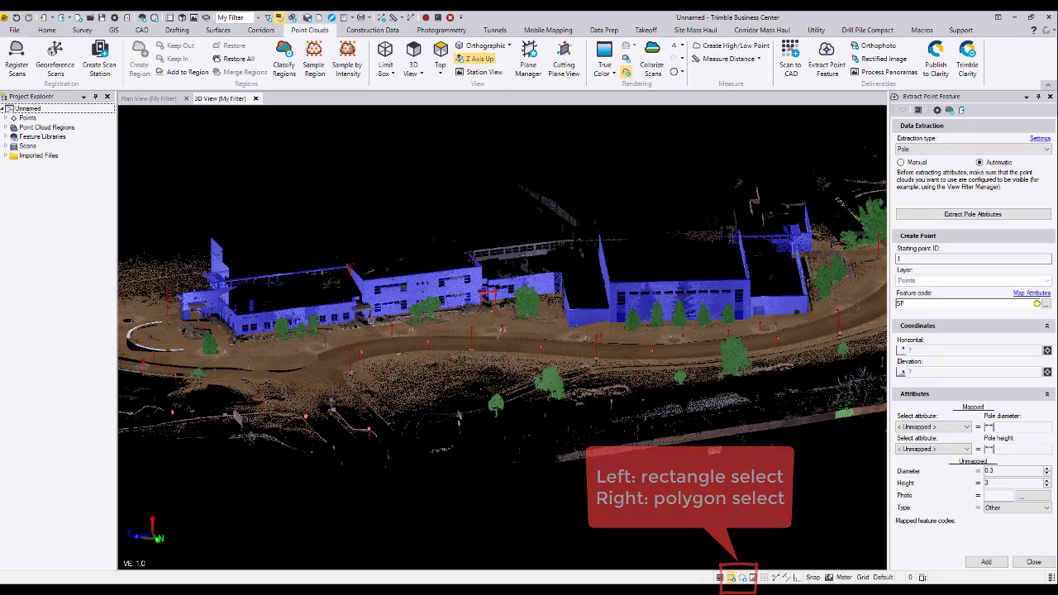
drag(320, 297, 667, 382)
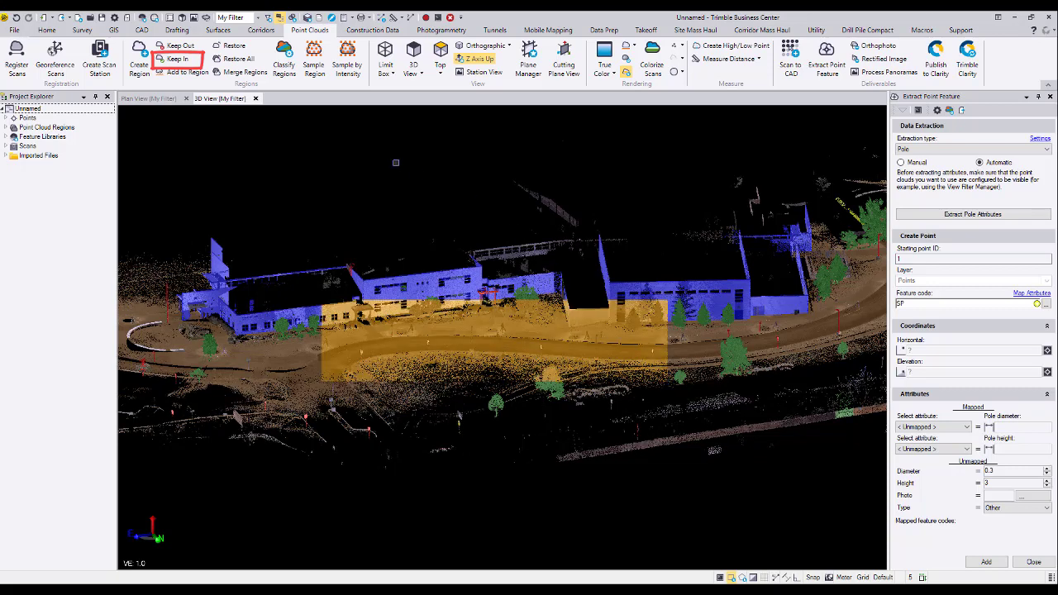
click(172, 61)
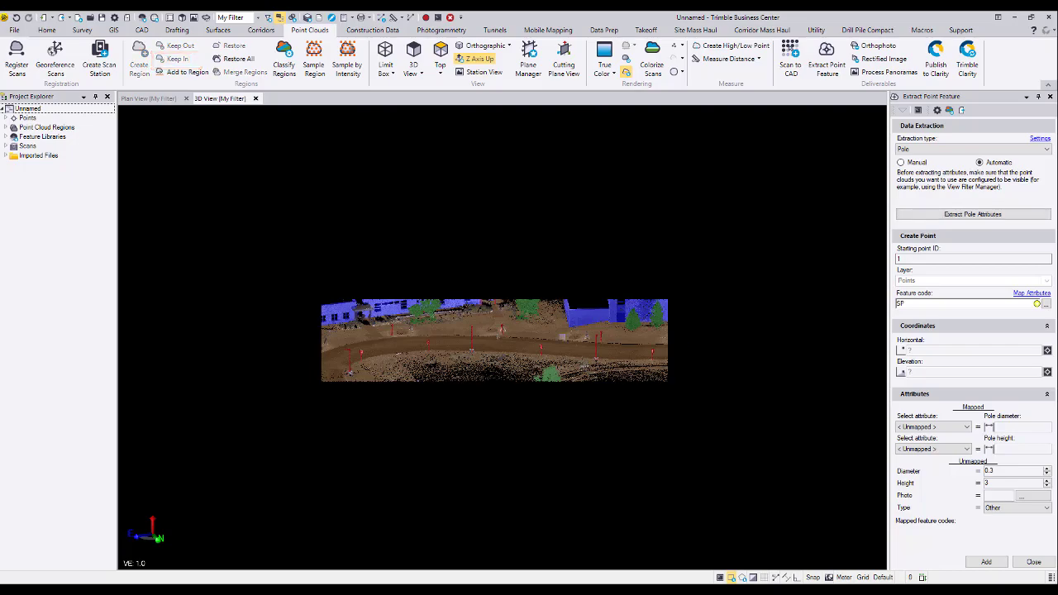
scroll(486, 331, up, 5)
mouse_move(460, 362)
right_down()
mouse_move(518, 374)
mouse_move(580, 358)
right_up()
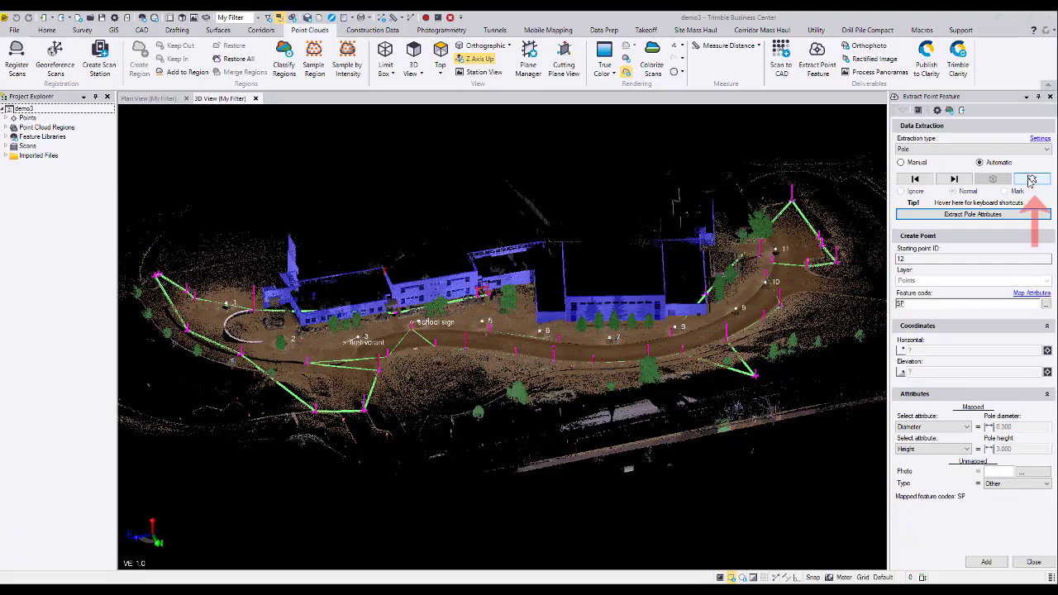
Select the extracted pole of the sign beside the curved curb and flag it as Mark.
click(1032, 179)
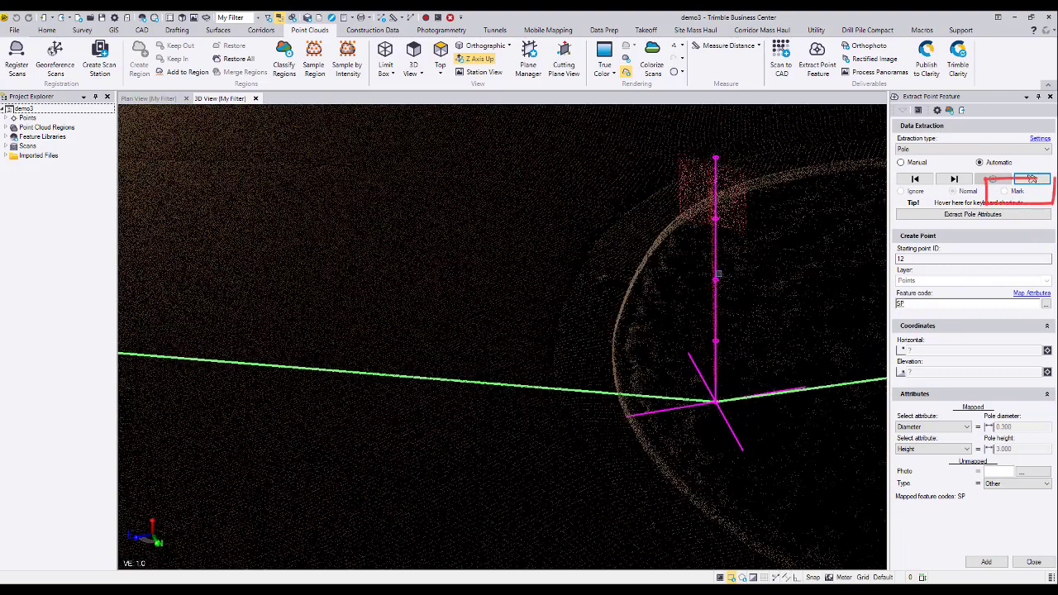
click(716, 279)
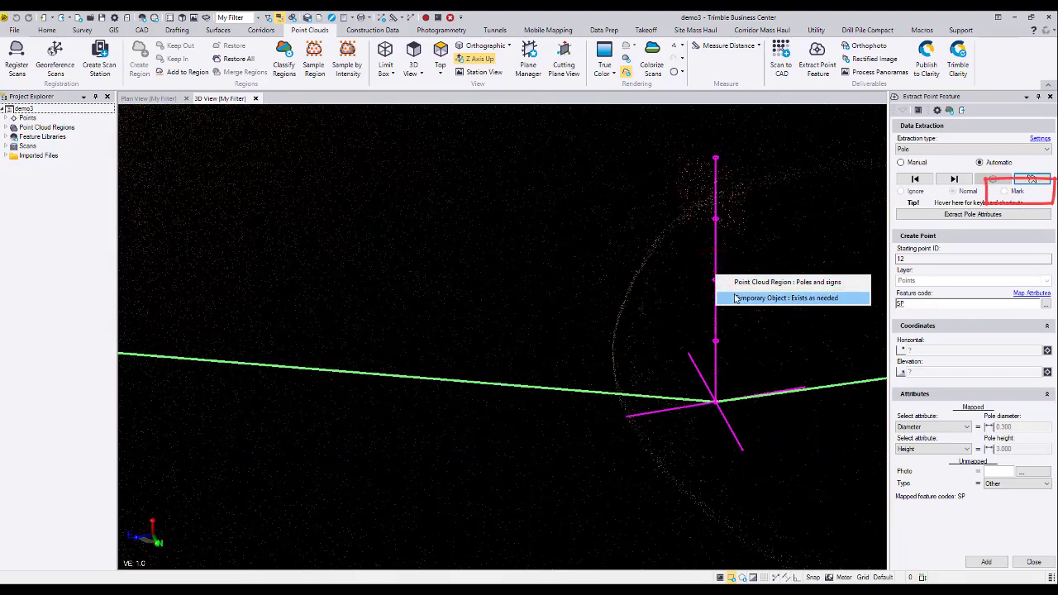
click(734, 298)
click(1005, 191)
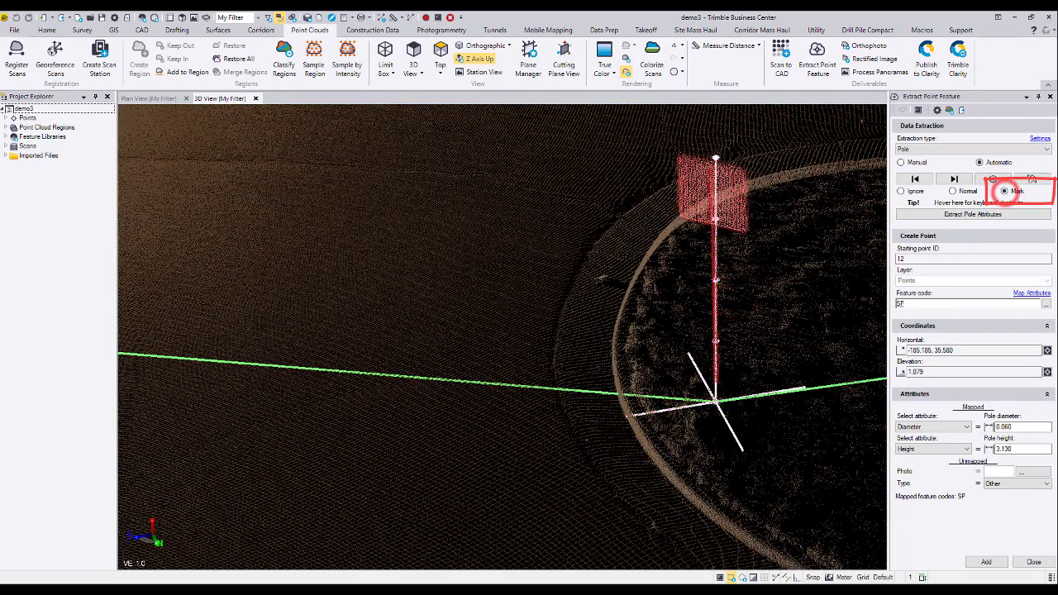
Map the pole diameter to the Diameter attribute and the pole height to the Height attribute.
middle_drag(783, 287, 657, 300)
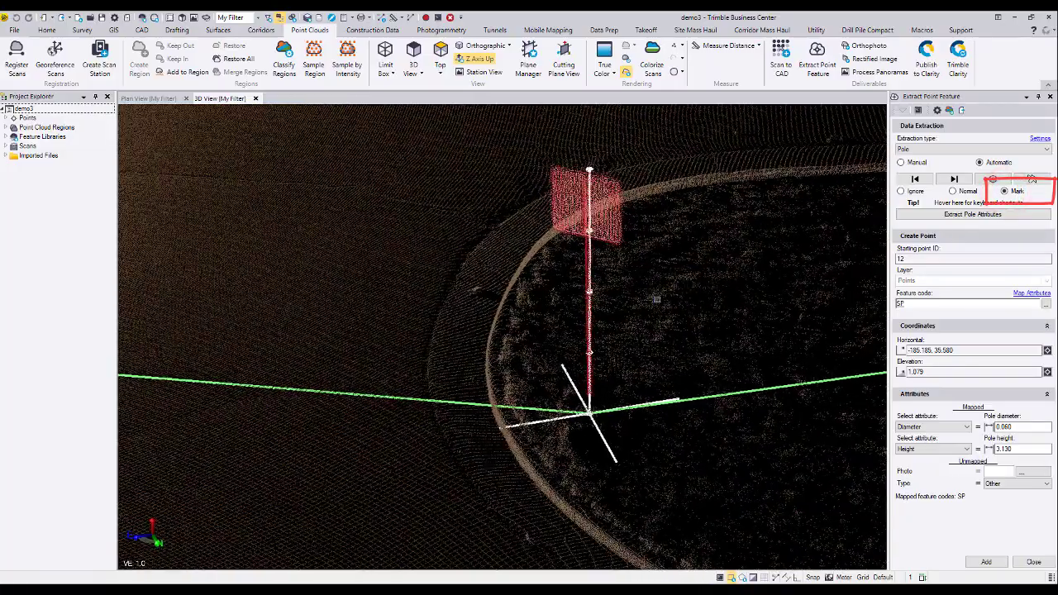
scroll(629, 324, up, 1)
right_drag(625, 326, 630, 314)
middle_drag(625, 319, 610, 374)
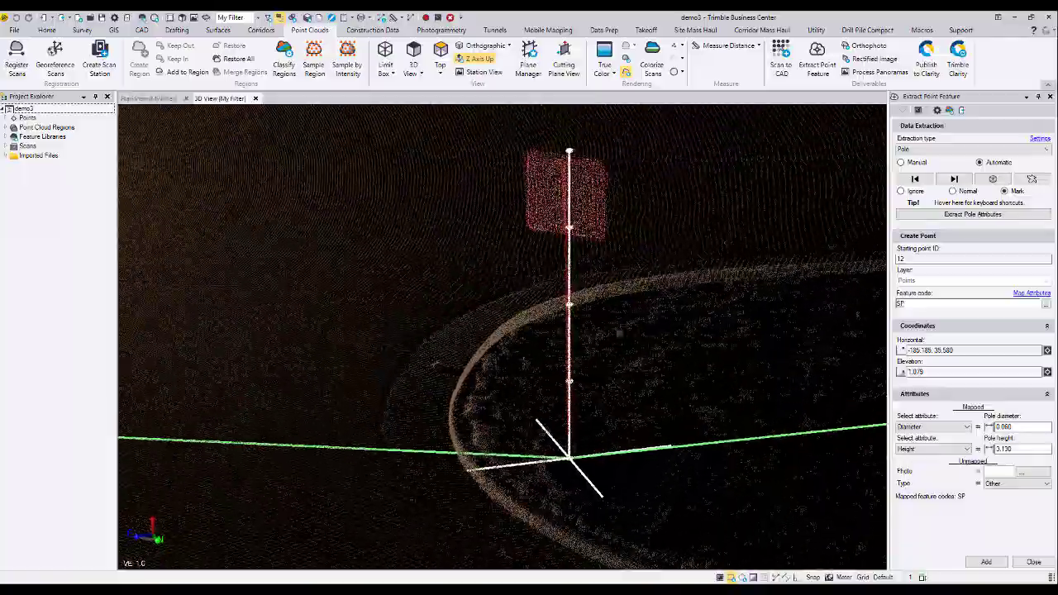
mouse_move(618, 331)
right_down()
mouse_move(664, 323)
mouse_move(605, 326)
right_up()
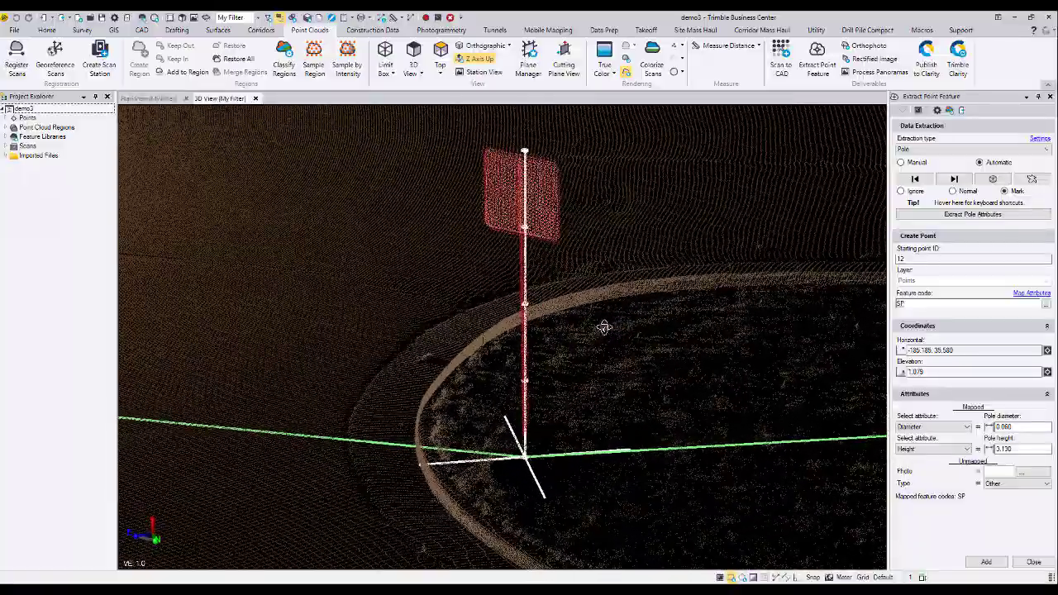
click(968, 427)
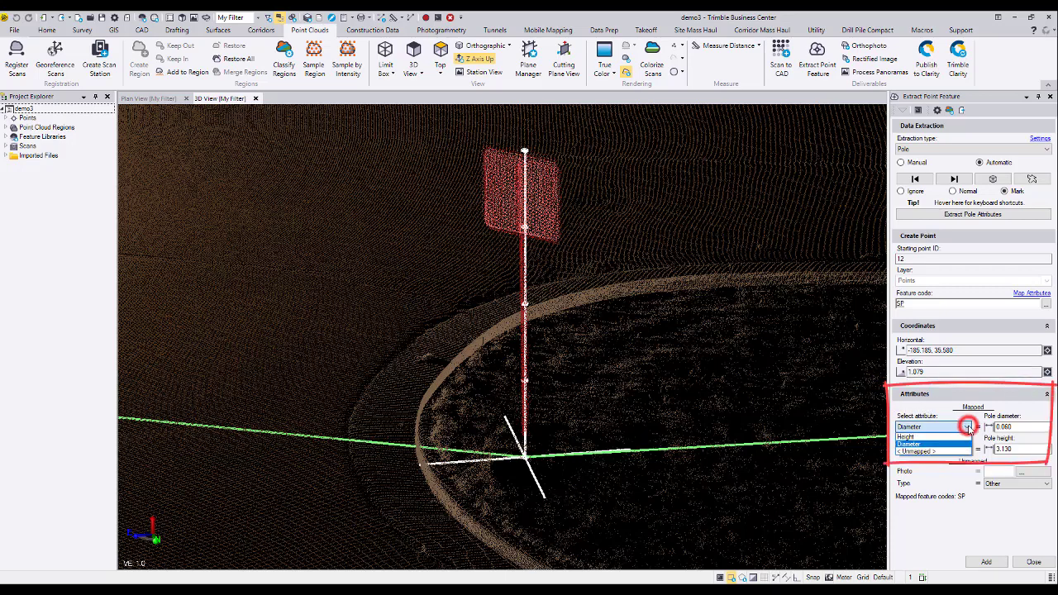
click(957, 444)
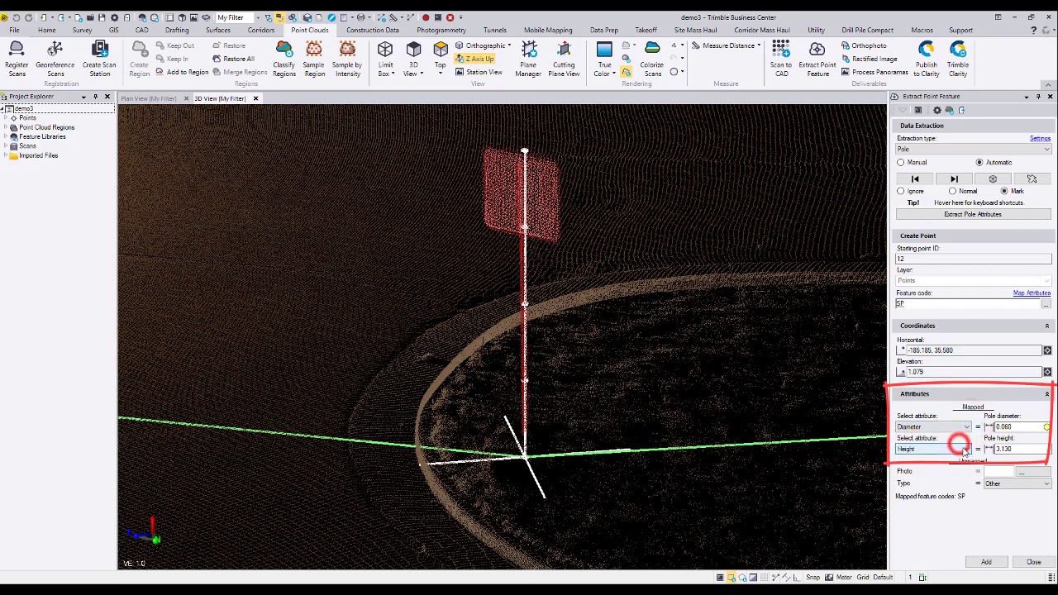
click(966, 449)
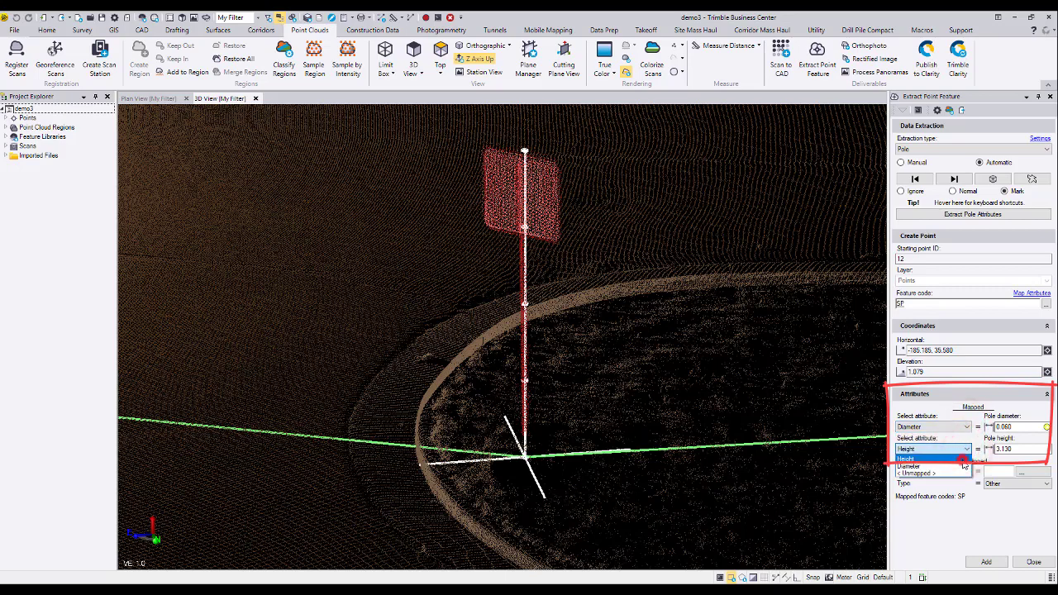
click(954, 458)
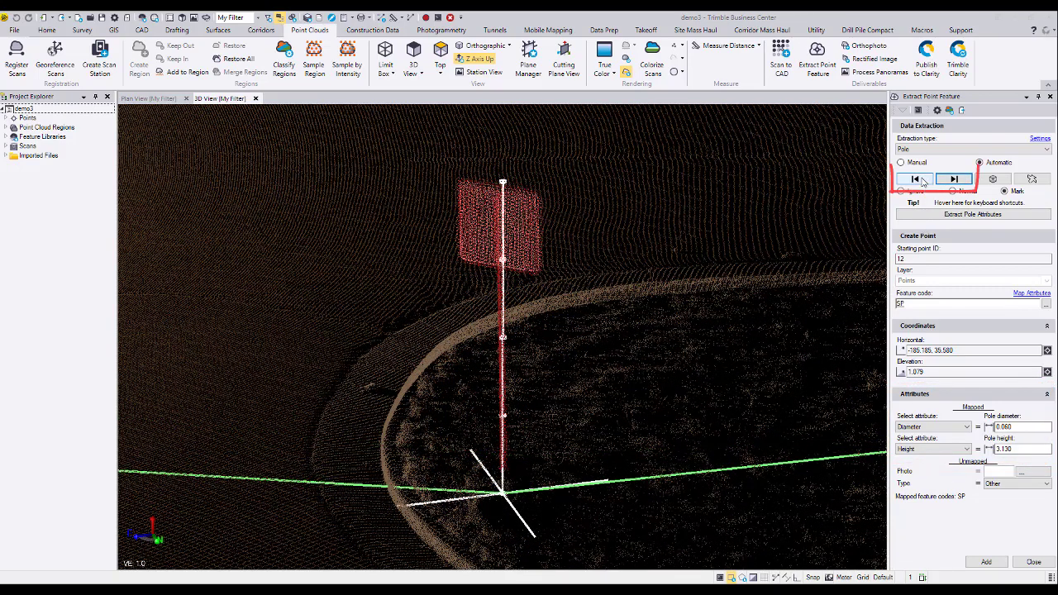
Go back two poles in the extracted set and isolate the tall pole on the concrete base in a limit box for inspection.
click(920, 180)
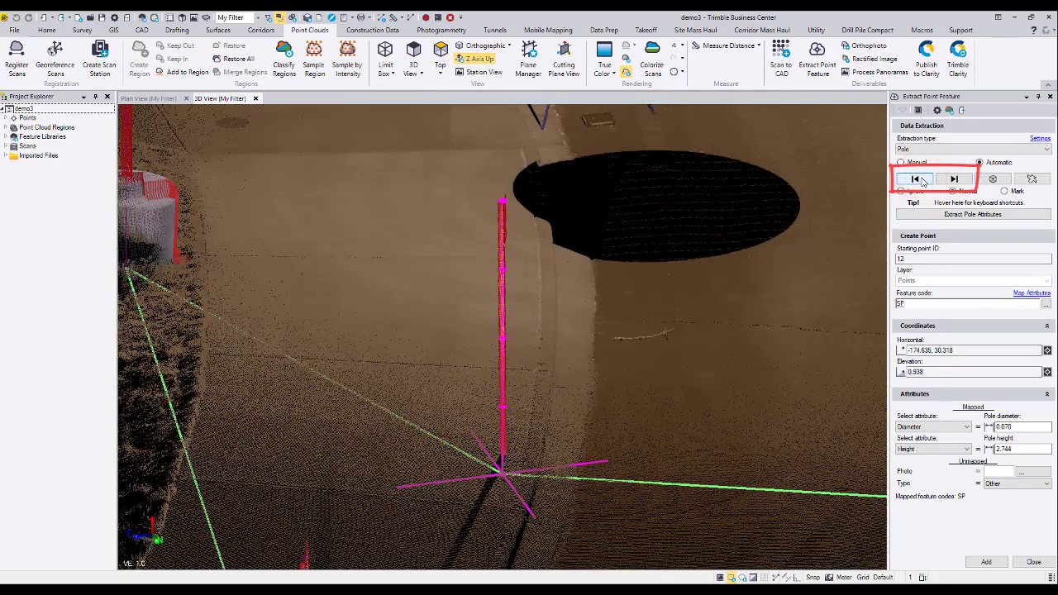
click(921, 180)
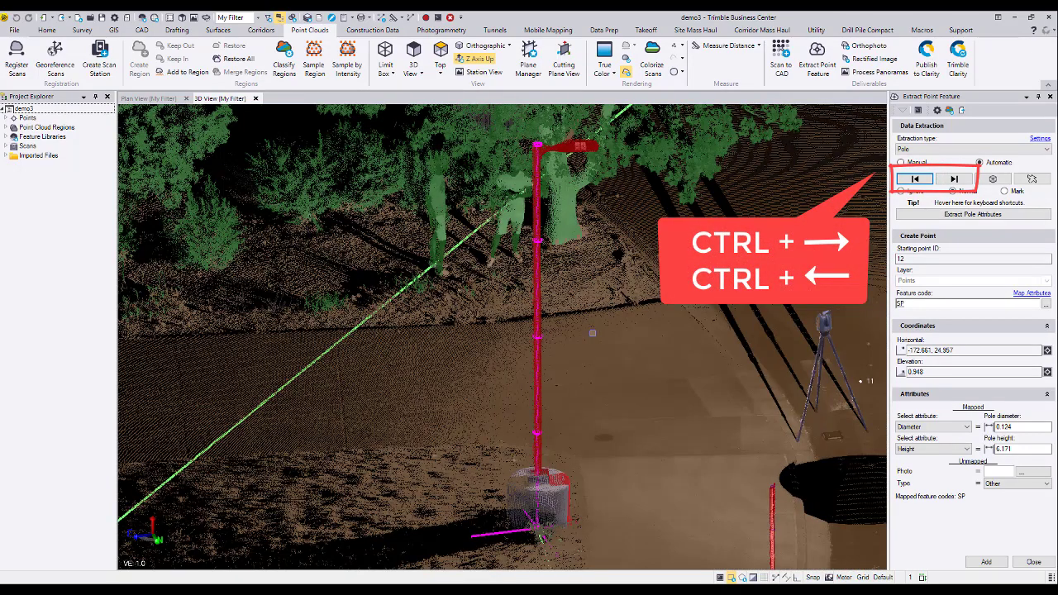
click(995, 180)
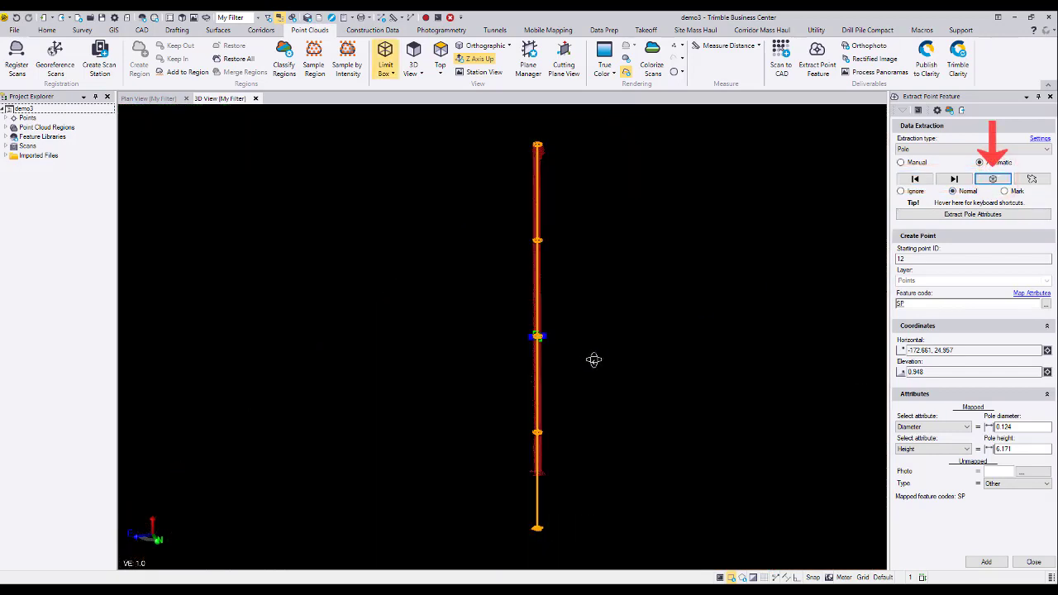
middle_drag(582, 357, 584, 366)
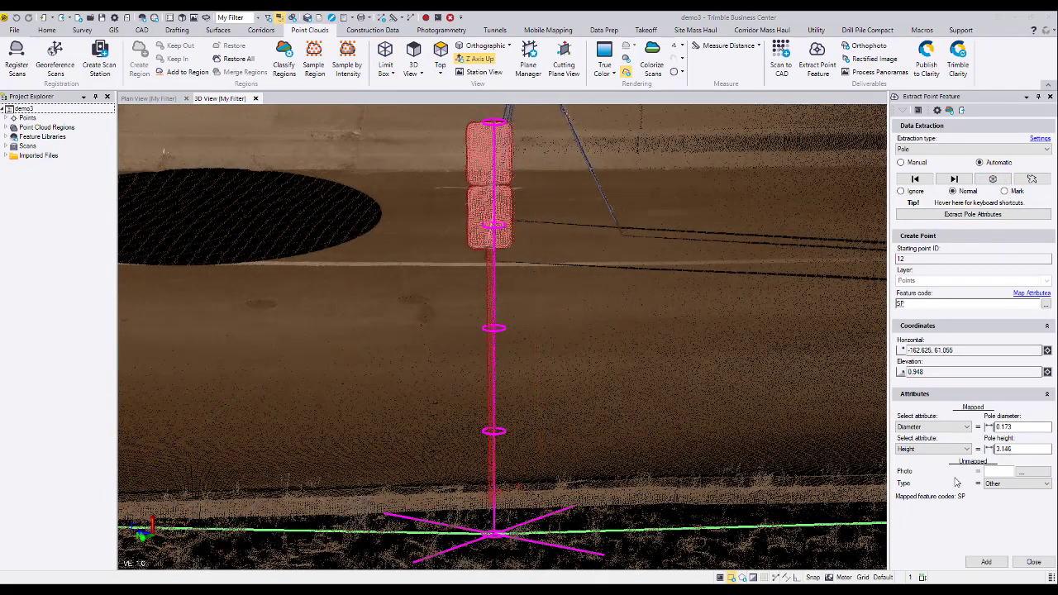
Remeasure the pole diameter of the double-panel sign by picking two points across its post in the point cloud.
double_click(1020, 427)
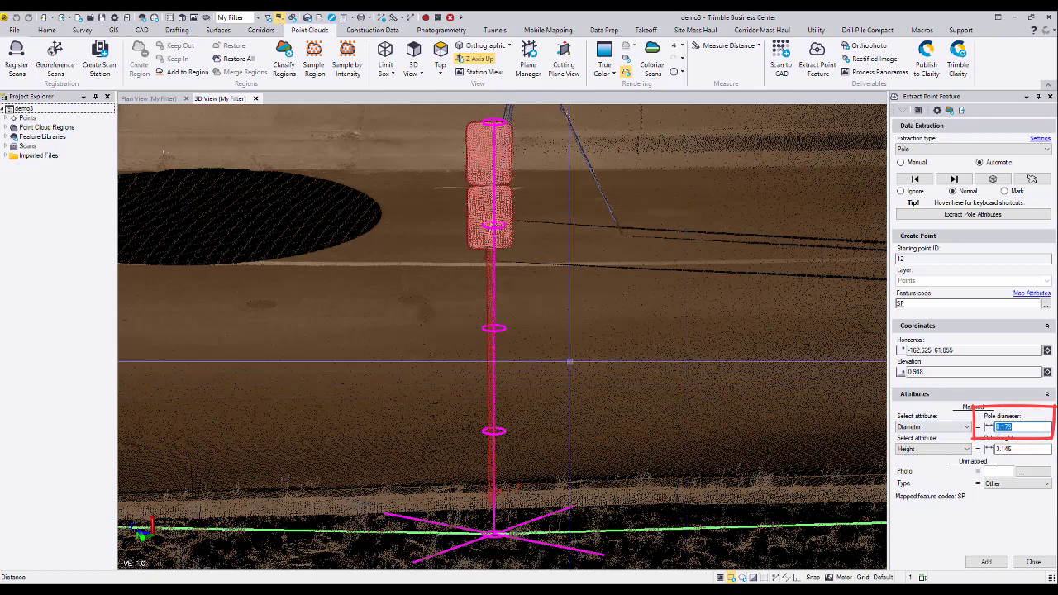
click(490, 339)
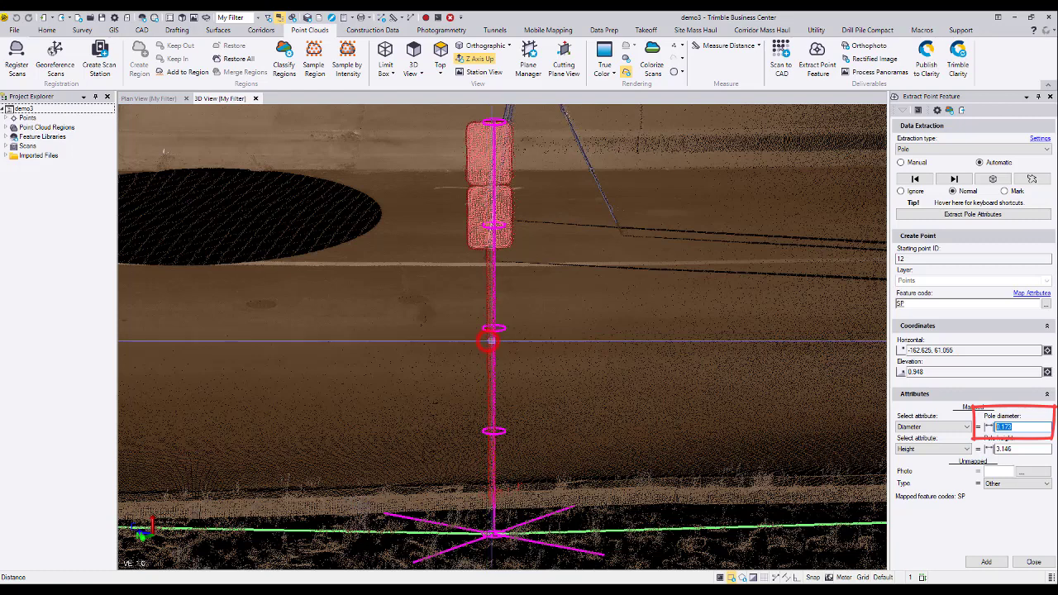
click(492, 340)
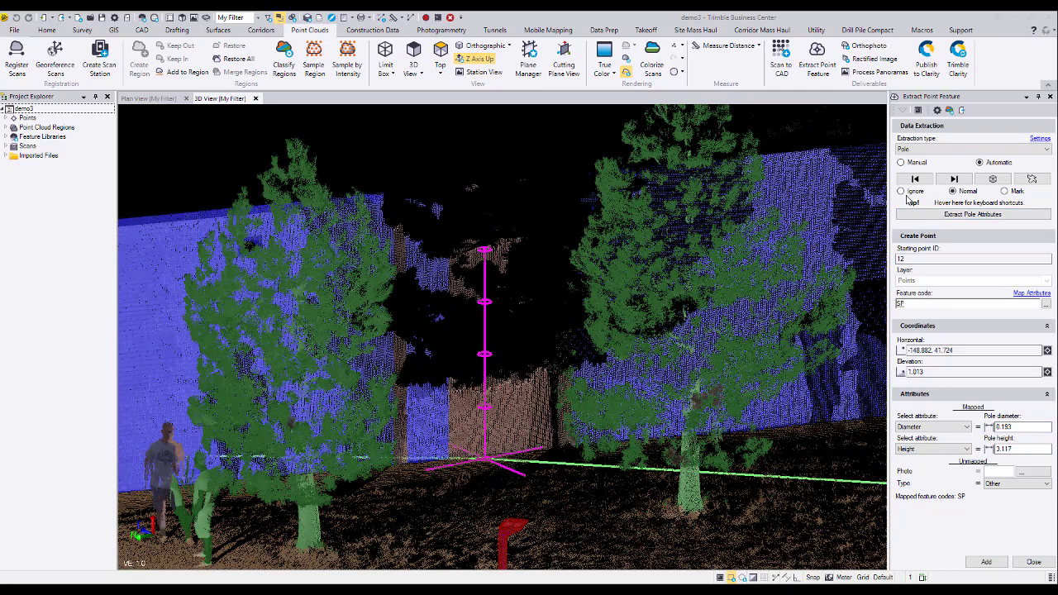
Flag the falsely detected pole between the two trees in front of the building as Ignore.
click(901, 191)
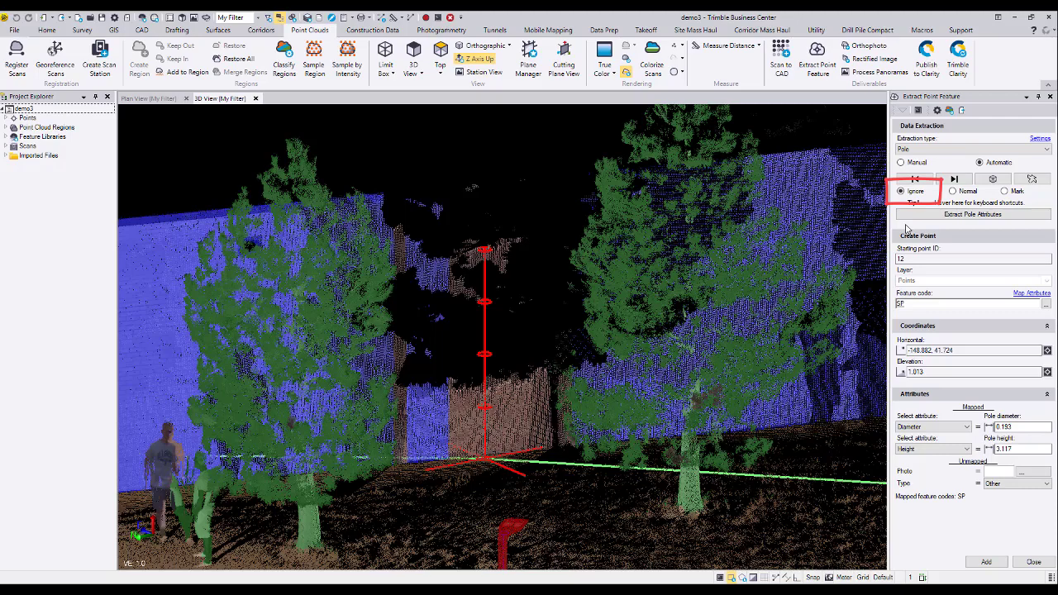
click(925, 191)
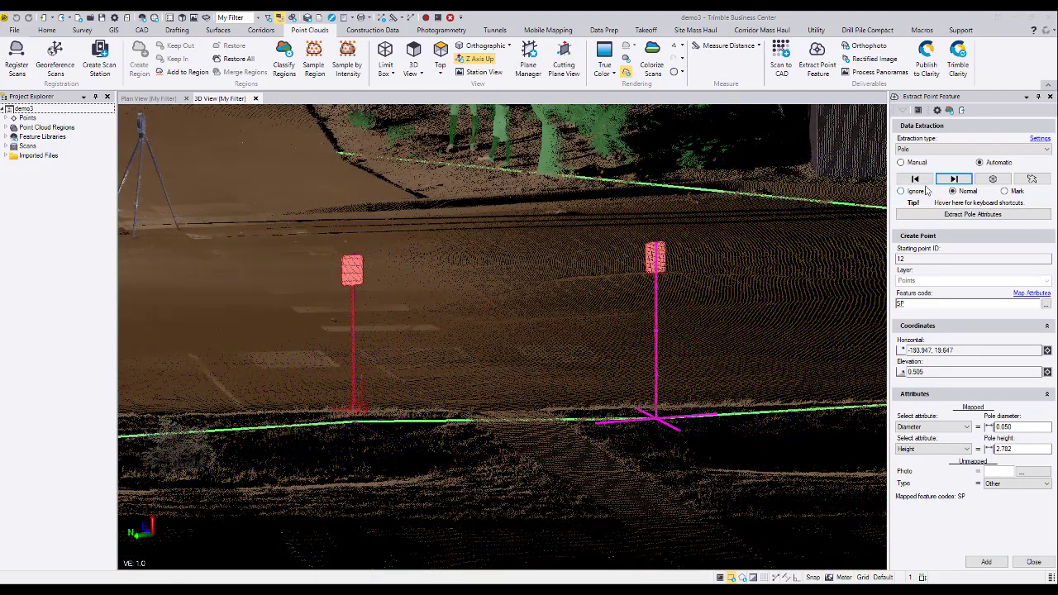
Go back through the extracted poles to the marked sign beside the curb and create the SP-coded points in the project.
click(921, 179)
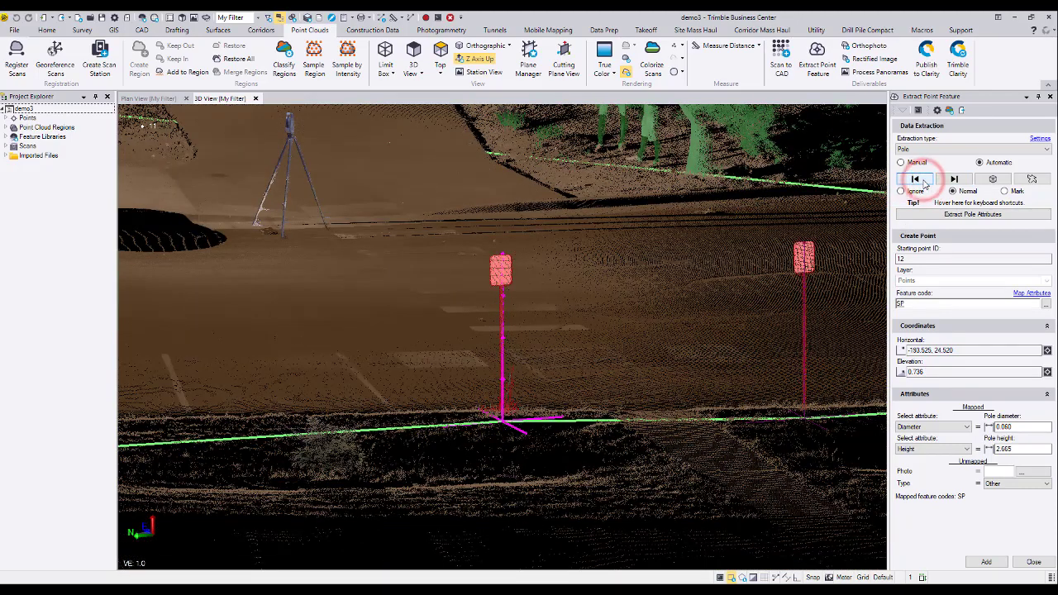
click(921, 179)
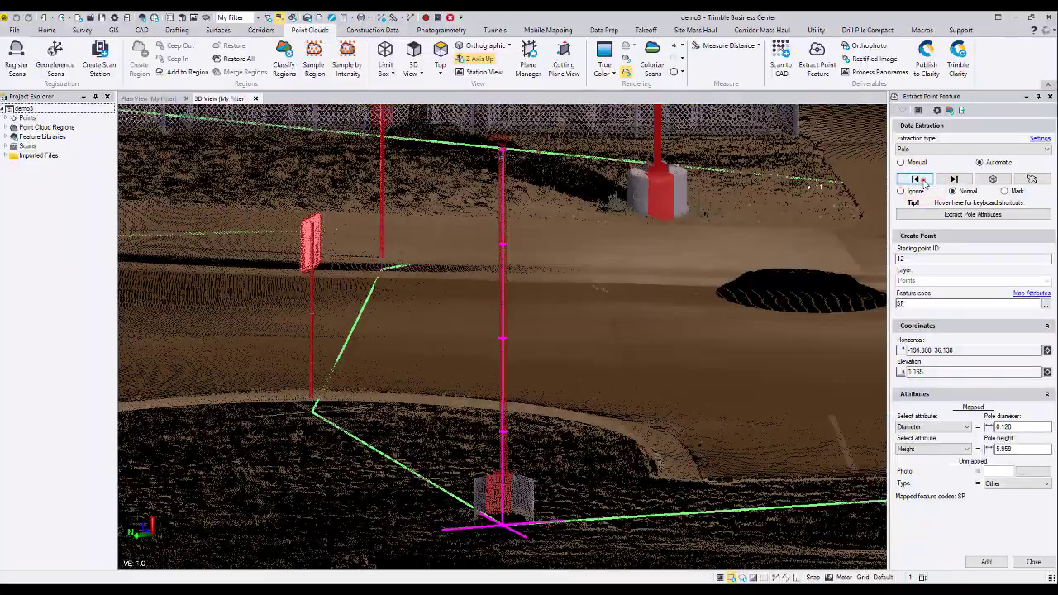
click(921, 179)
right_drag(611, 412, 508, 406)
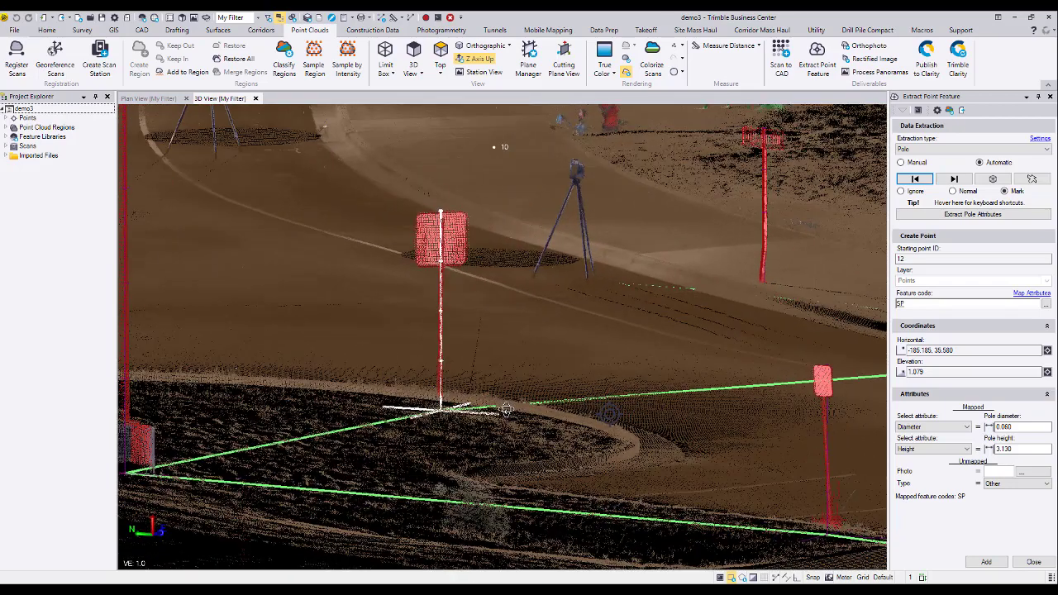
click(986, 562)
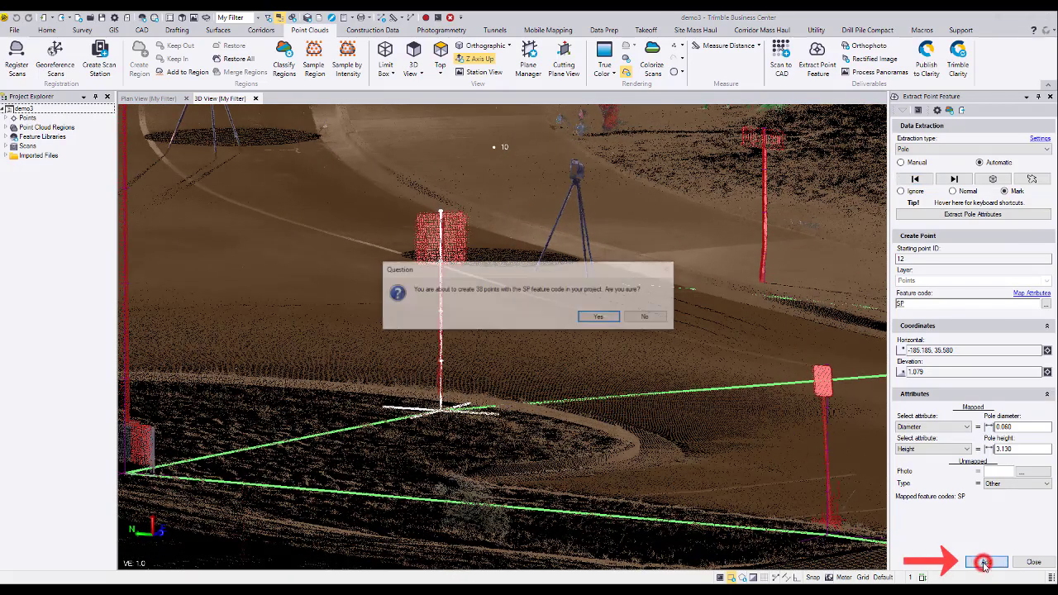
click(600, 317)
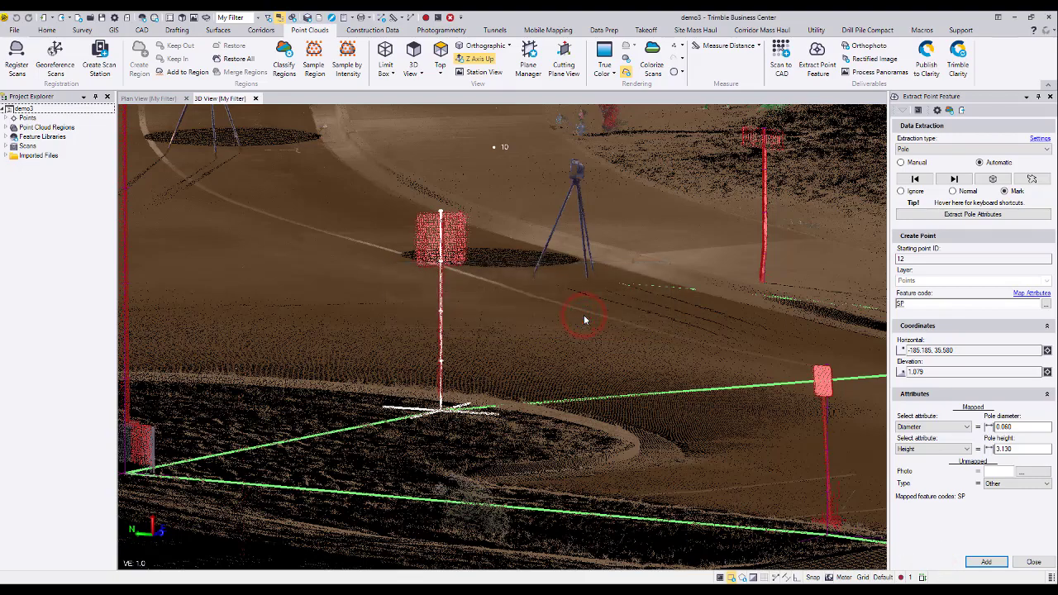